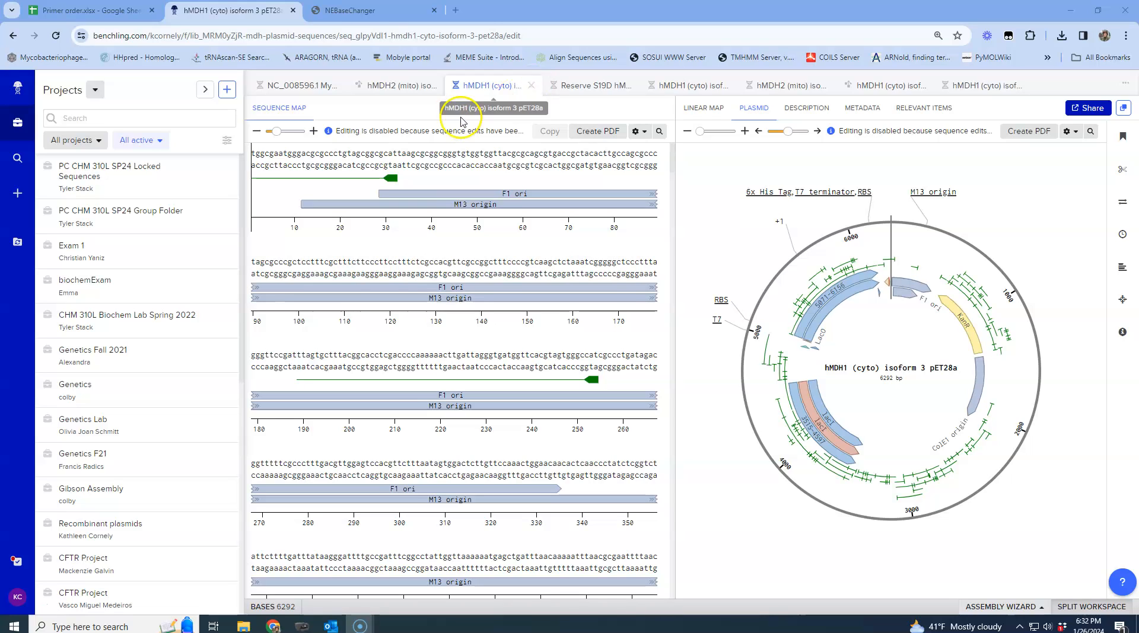
# Copy the entire hMDH1 (cyto) isoform 3 pET28a plasmid DNA sequence from Benchling
pyautogui.click(358, 12)
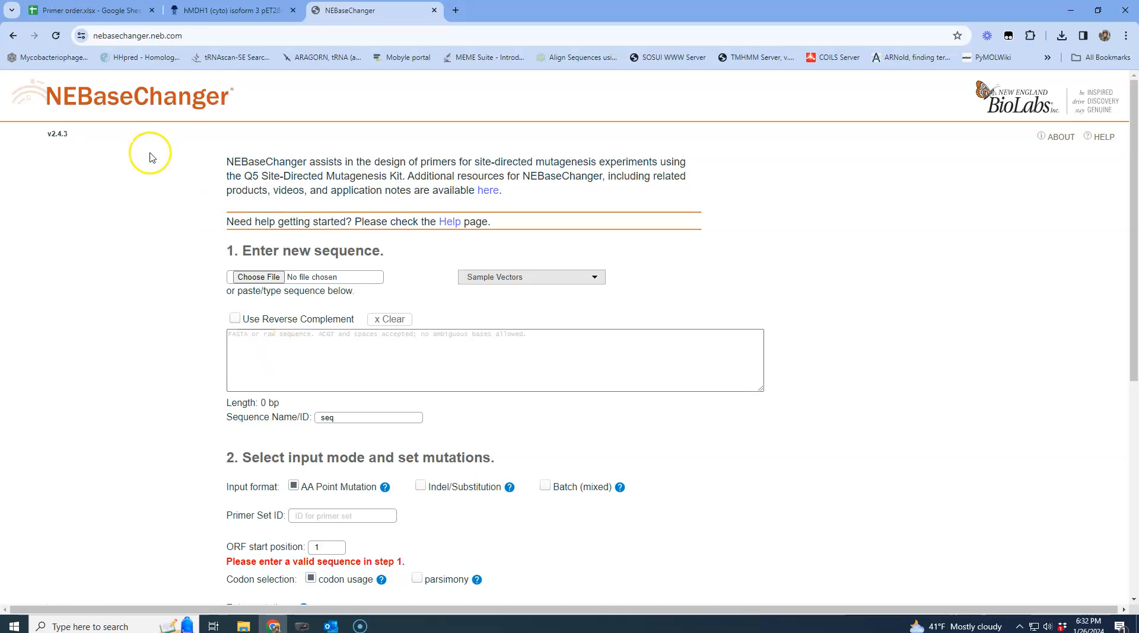
pyautogui.click(226, 11)
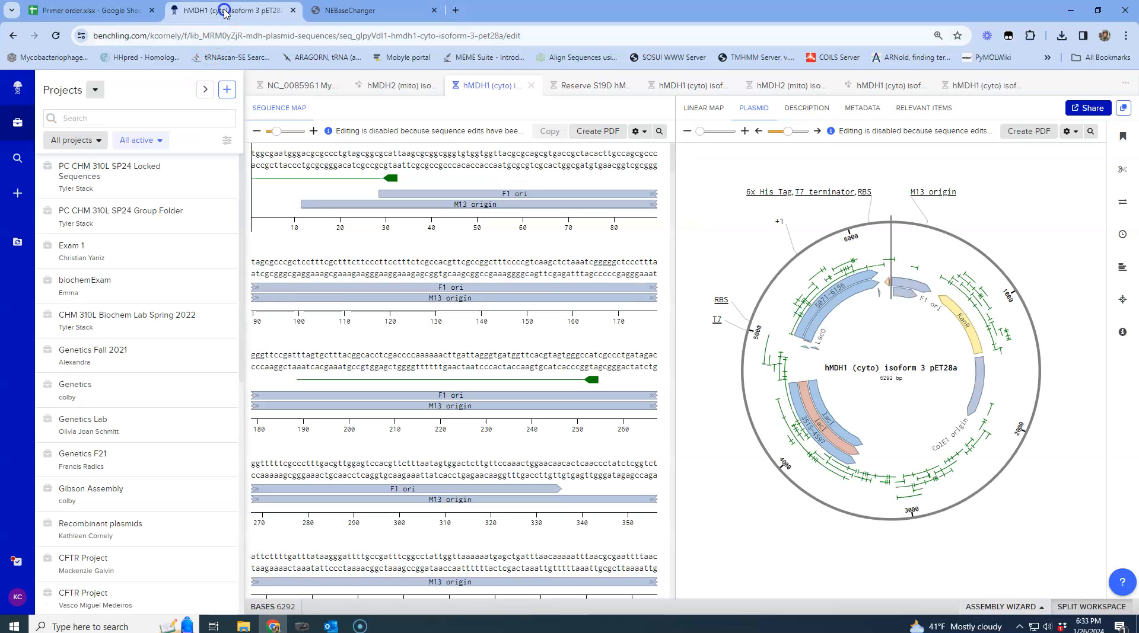
pyautogui.click(256, 155)
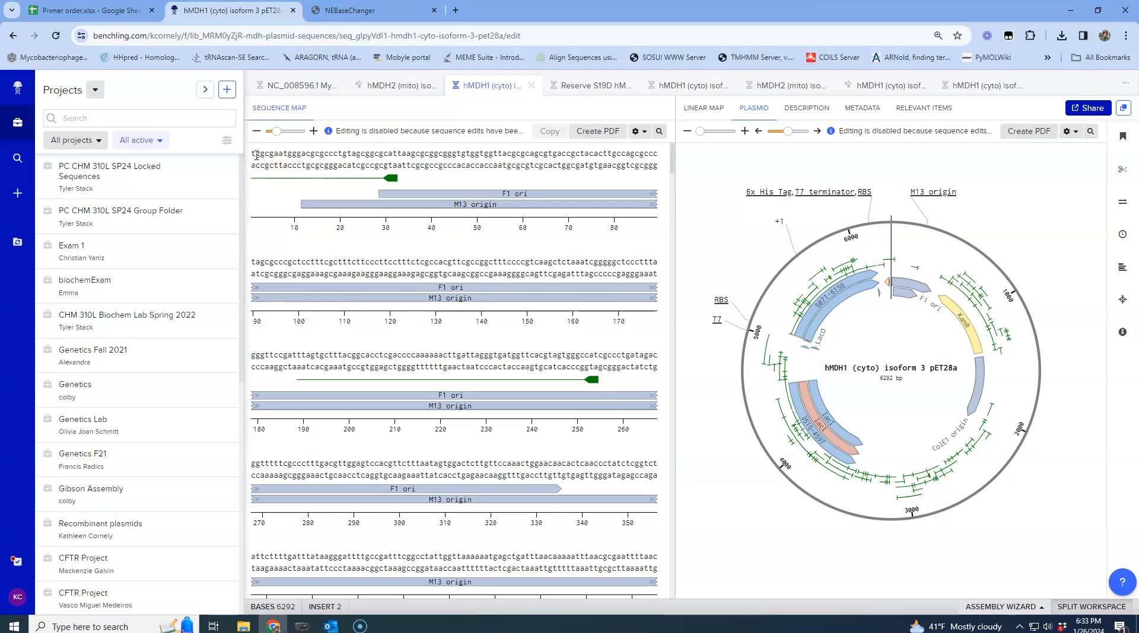
pyautogui.hotkey('ctrl', 'a')
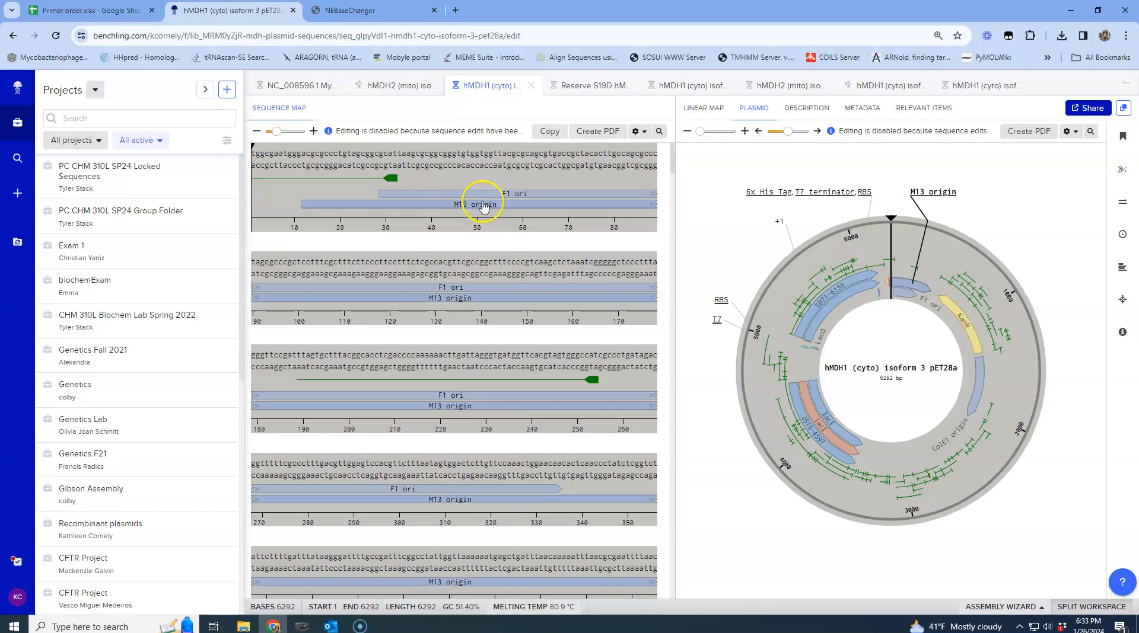
pyautogui.click(549, 131)
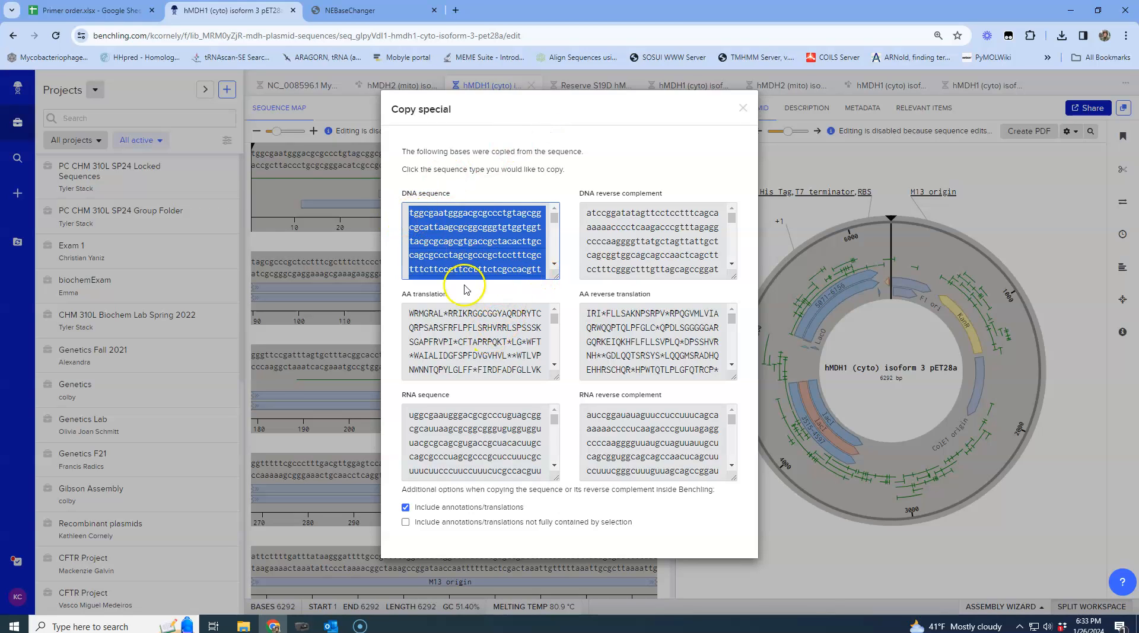
pyautogui.rightClick(440, 235)
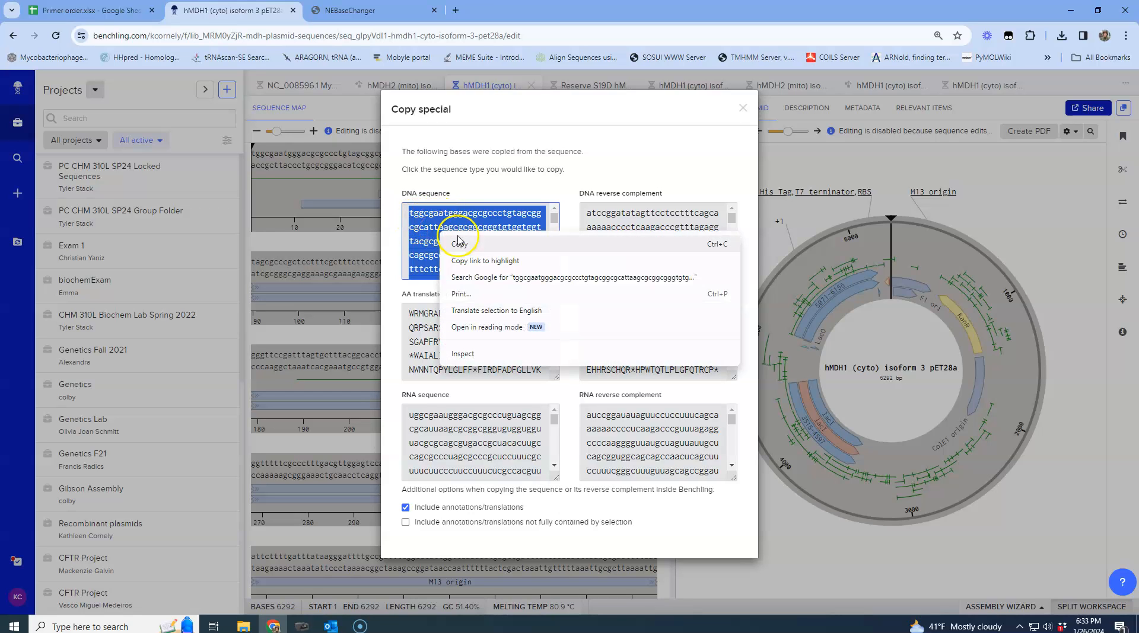
pyautogui.click(463, 244)
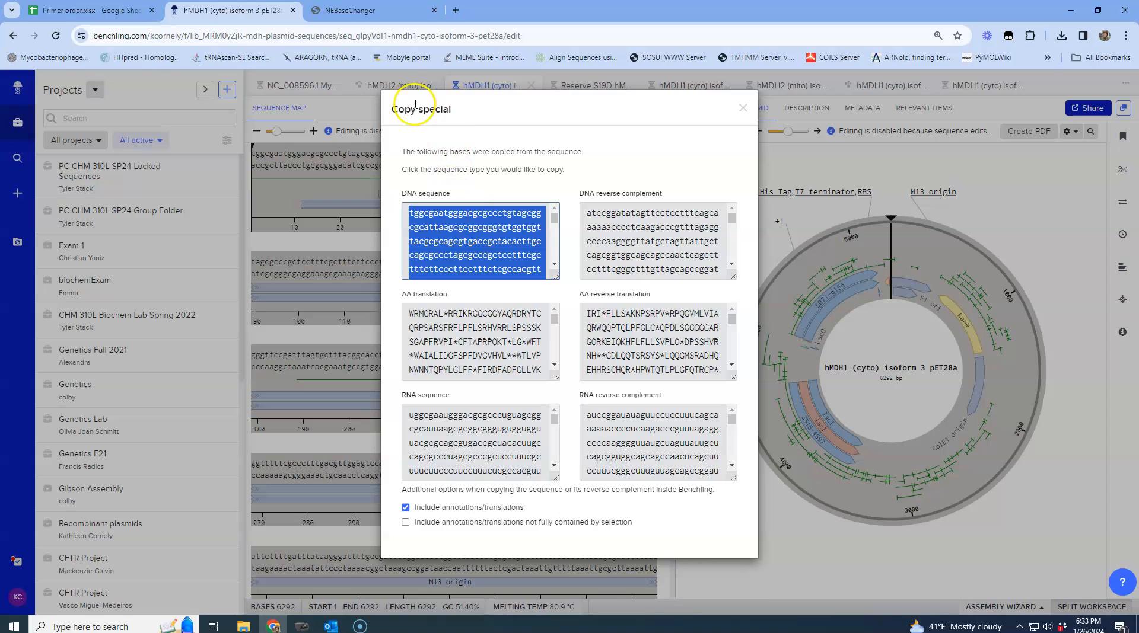
pyautogui.click(742, 109)
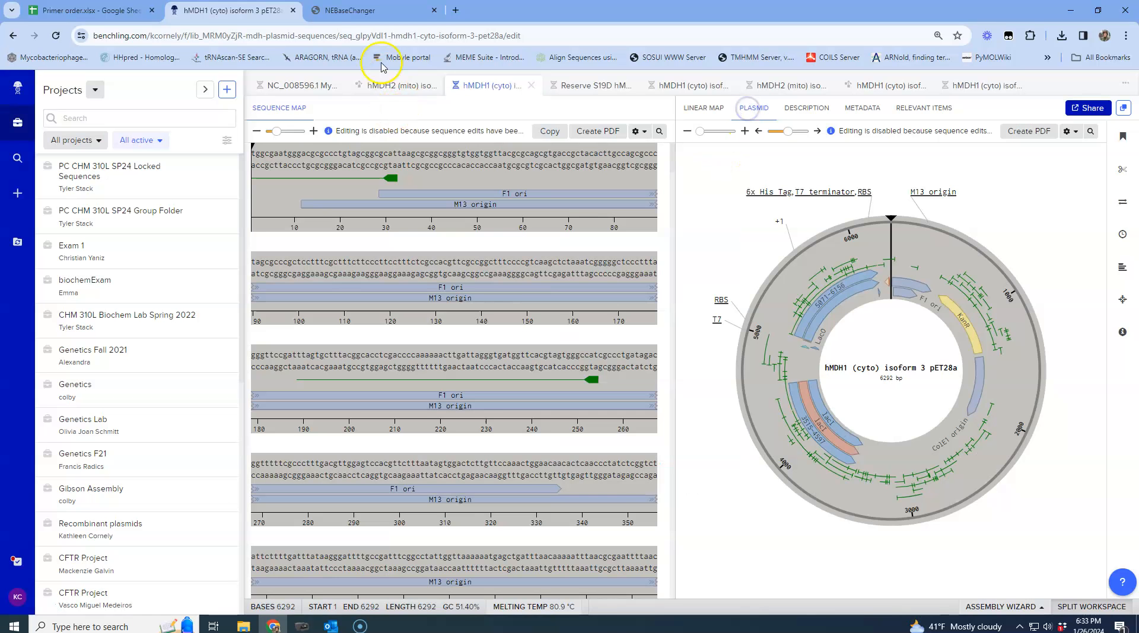
# Paste the plasmid sequence into the NEBaseChanger sequence box
pyautogui.click(357, 11)
pyautogui.click(240, 340)
pyautogui.rightClick(239, 341)
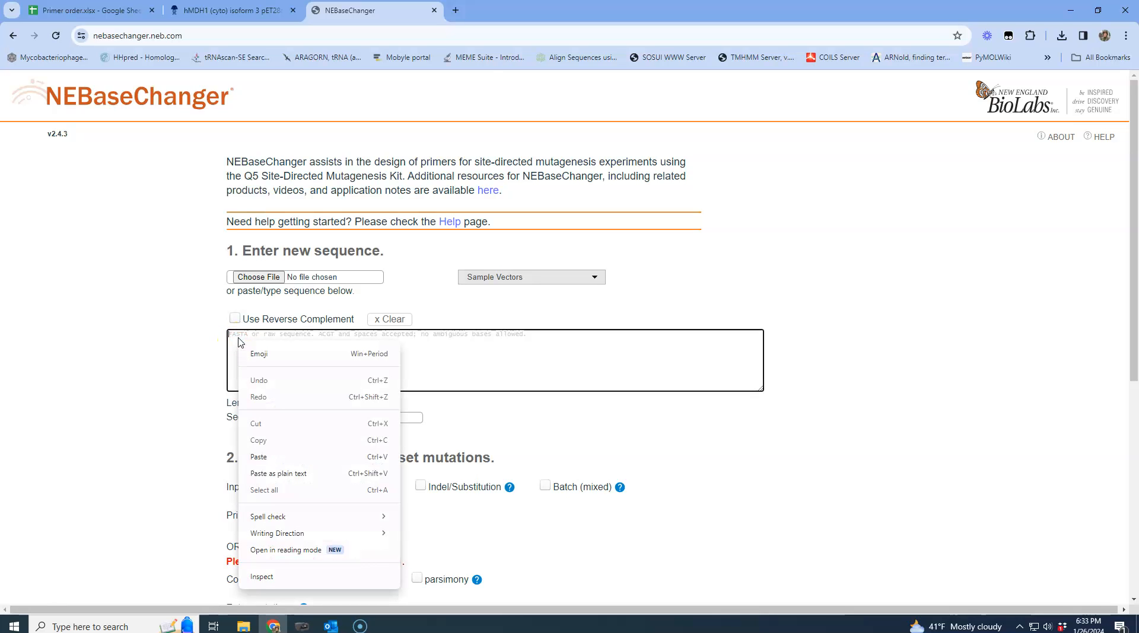
pyautogui.click(259, 456)
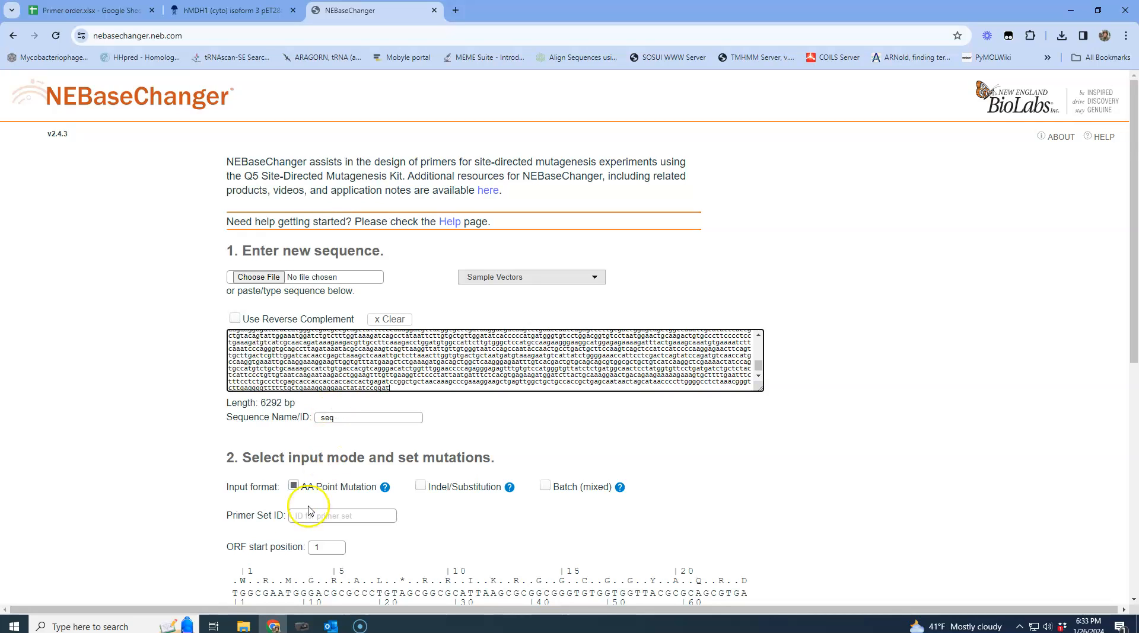
# Select the hMDH1 (cyto) isoform 3 feature in the Benchling sequence map to find where the gene starts
pyautogui.moveTo(1135, 328); pyautogui.dragTo(1104, 420)
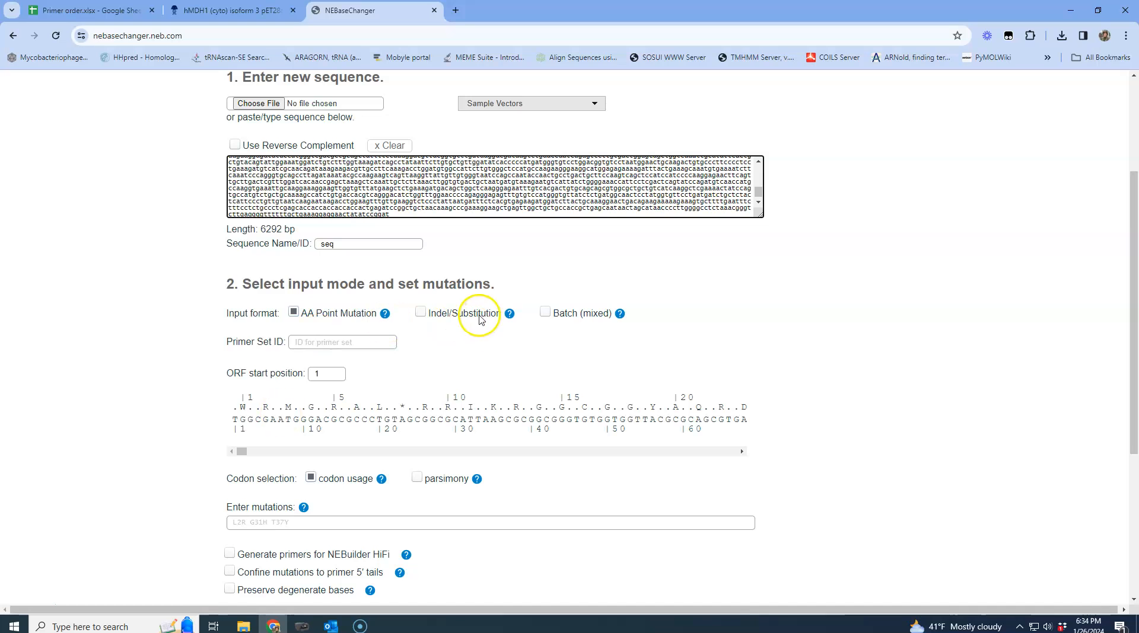
pyautogui.click(232, 12)
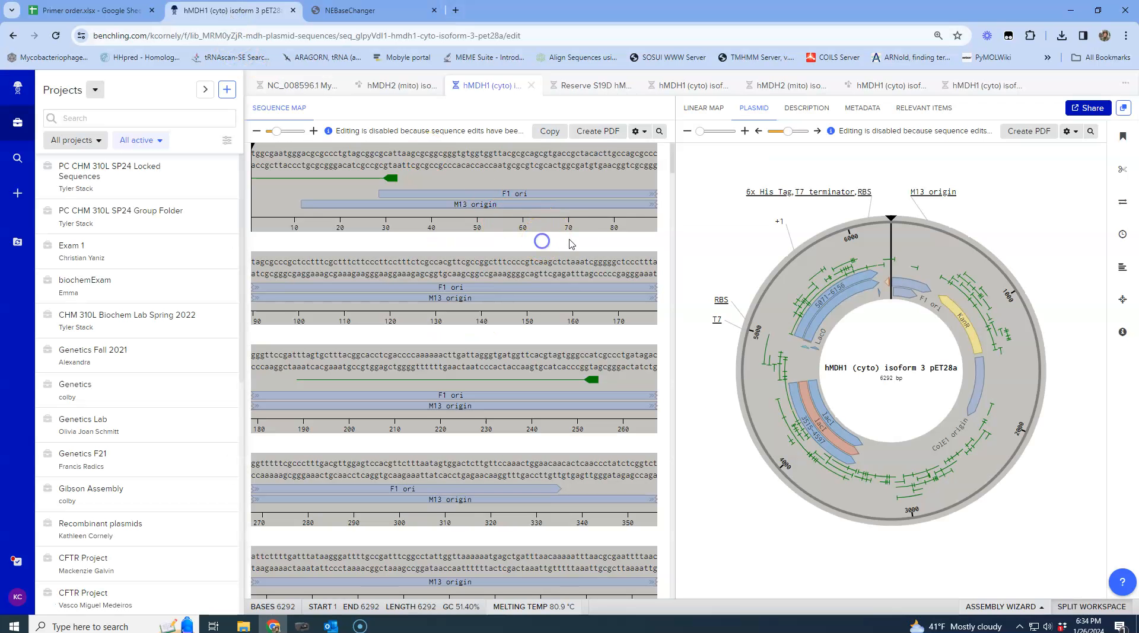
pyautogui.click(668, 228)
pyautogui.moveTo(671, 168); pyautogui.dragTo(670, 533)
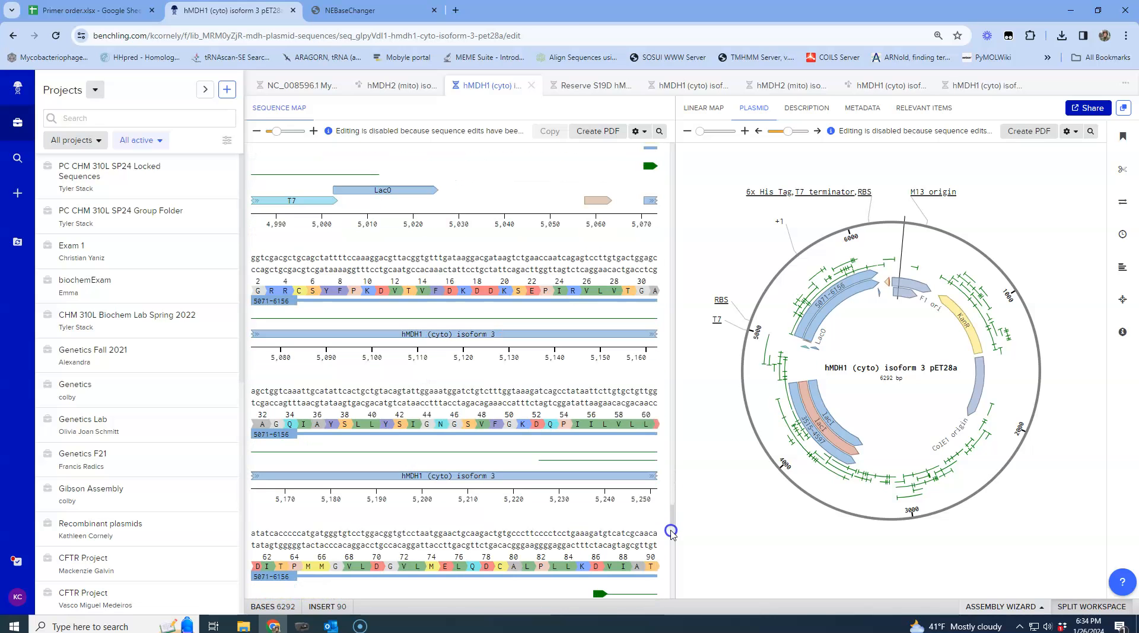
pyautogui.click(447, 480)
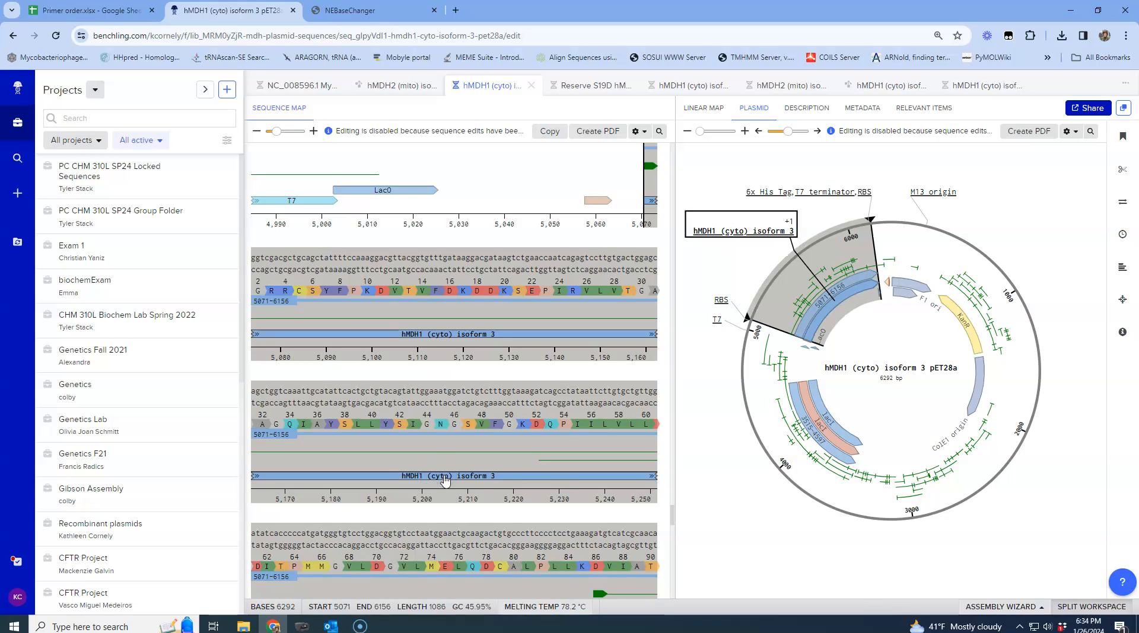
pyautogui.click(445, 338)
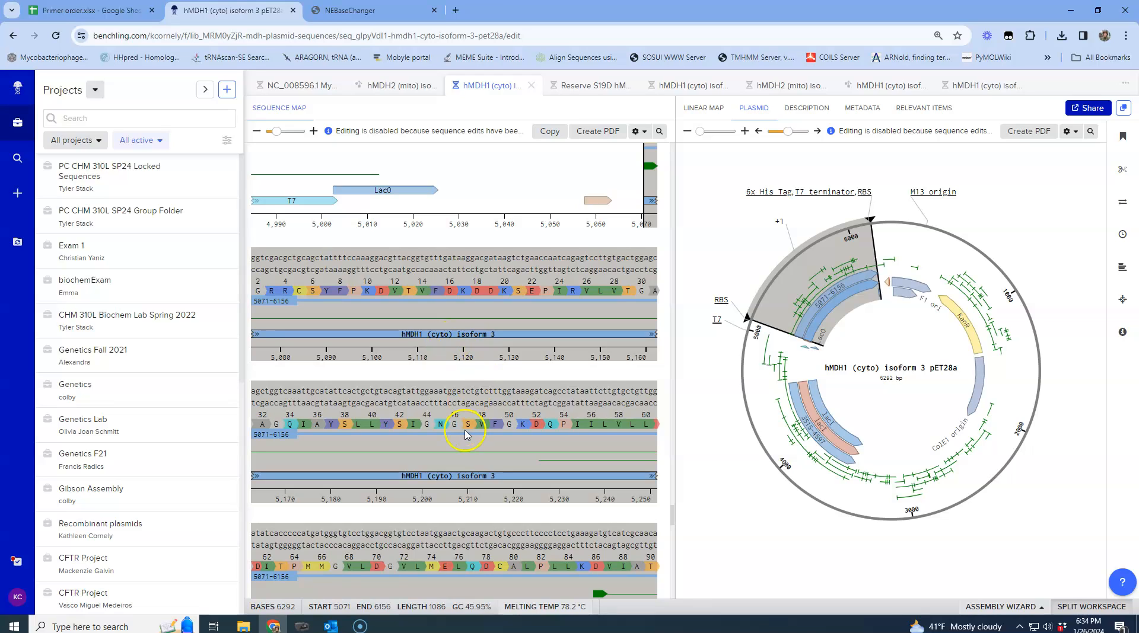
pyautogui.click(376, 610)
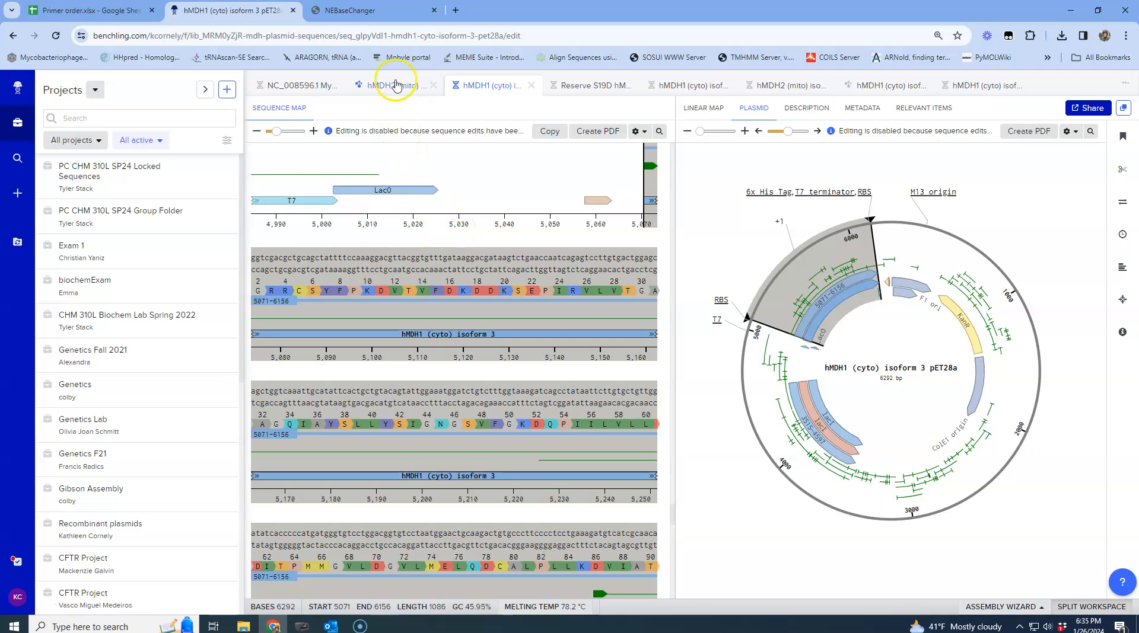
# Set the ORF start position to 5071
pyautogui.click(356, 11)
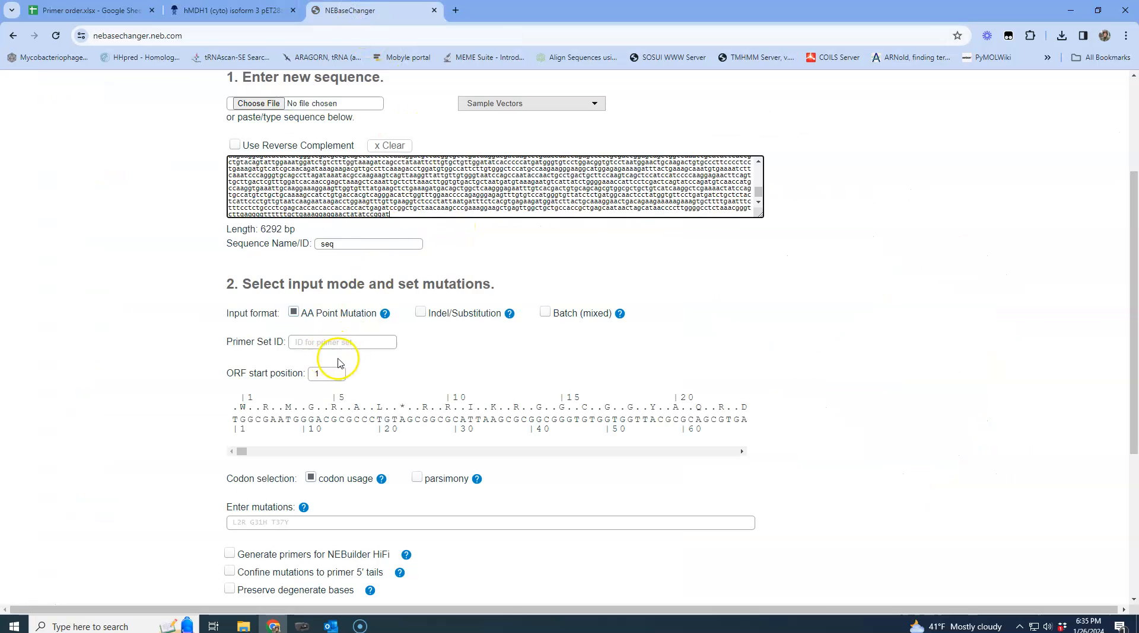
pyautogui.click(327, 373)
pyautogui.doubleClick(327, 373)
pyautogui.write('507')
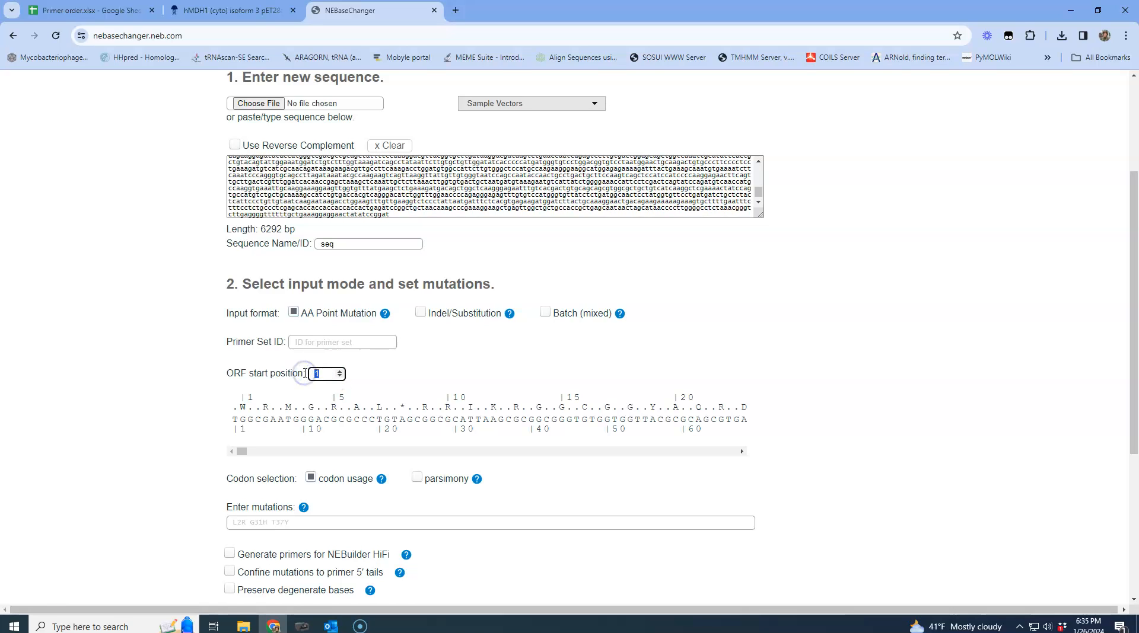
pyautogui.write('1')
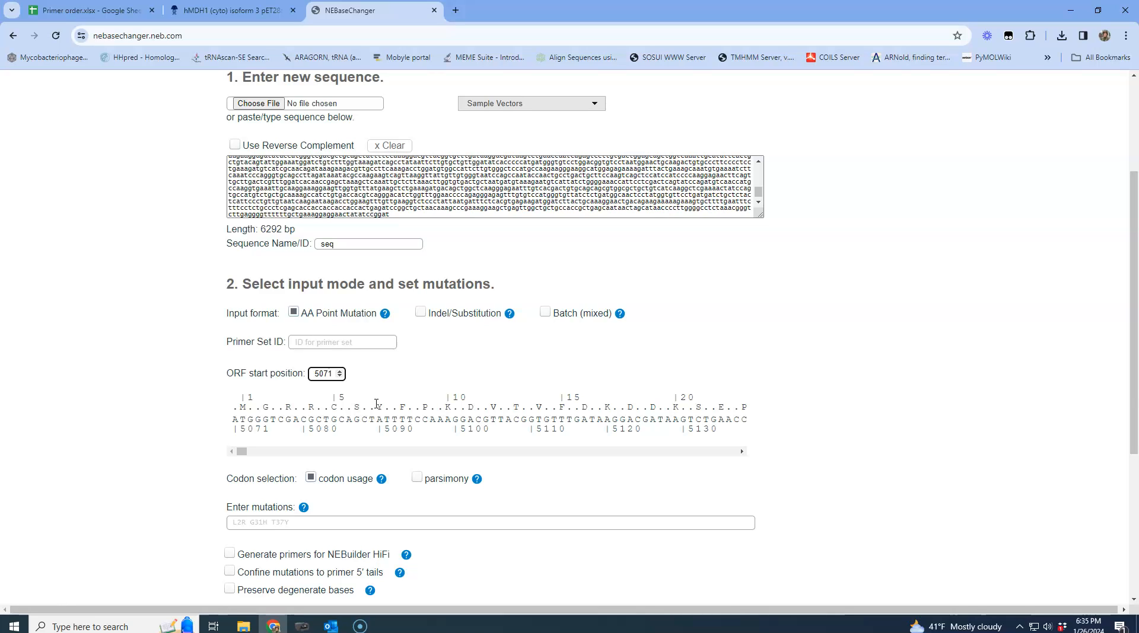
# Locate serine 21 in the hMDH1 translation in the Benchling sequence map
pyautogui.moveTo(1132, 393); pyautogui.dragTo(1130, 481)
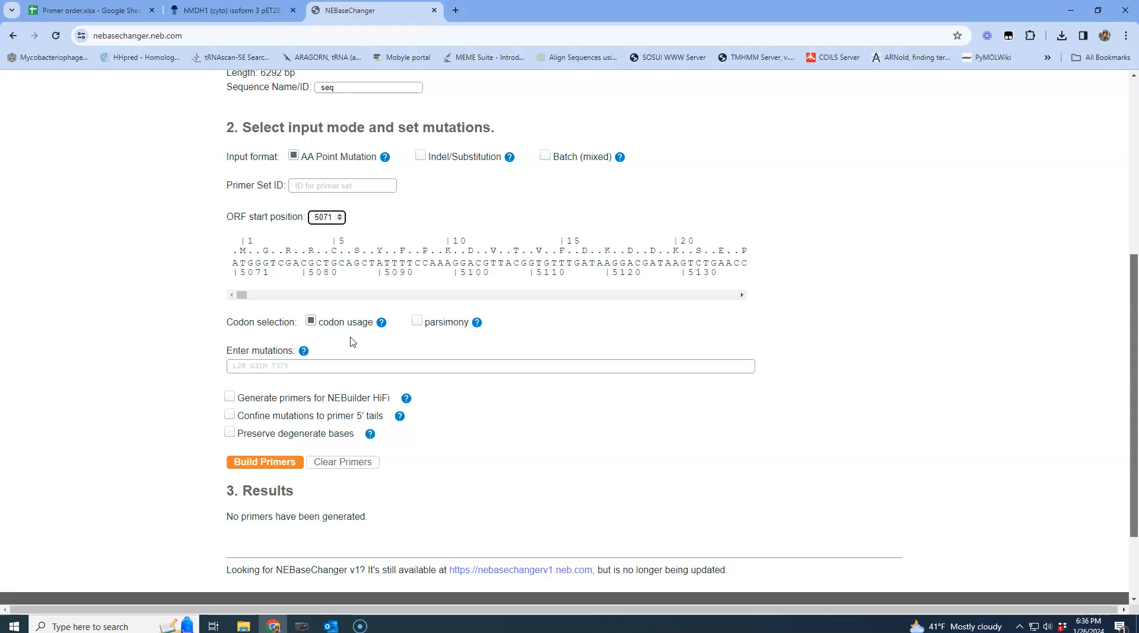
pyautogui.click(231, 11)
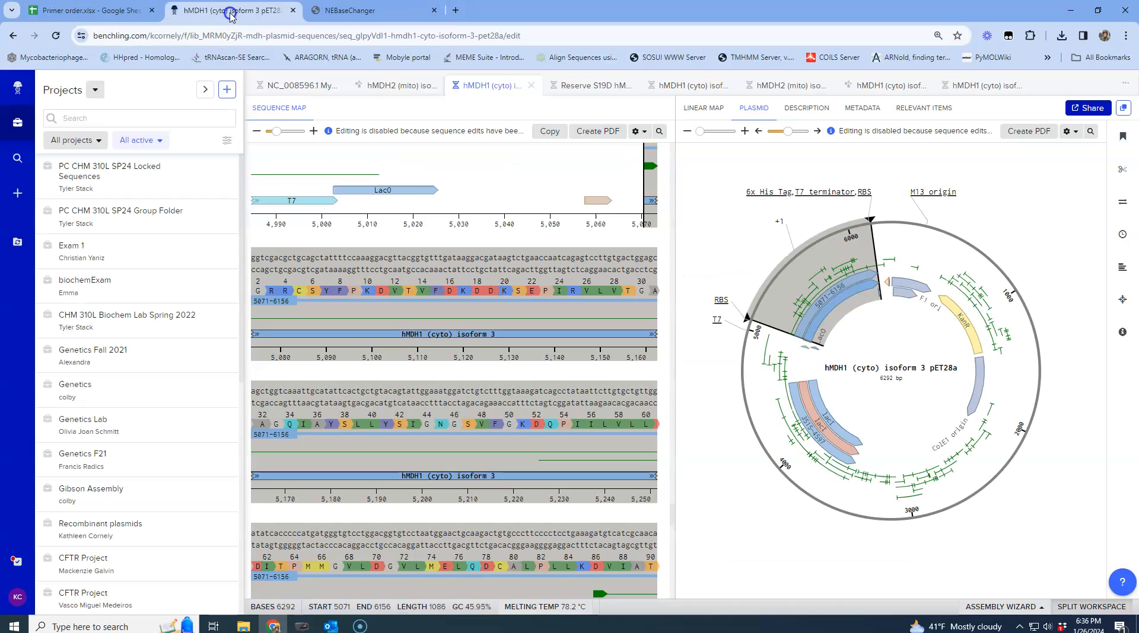
pyautogui.click(465, 191)
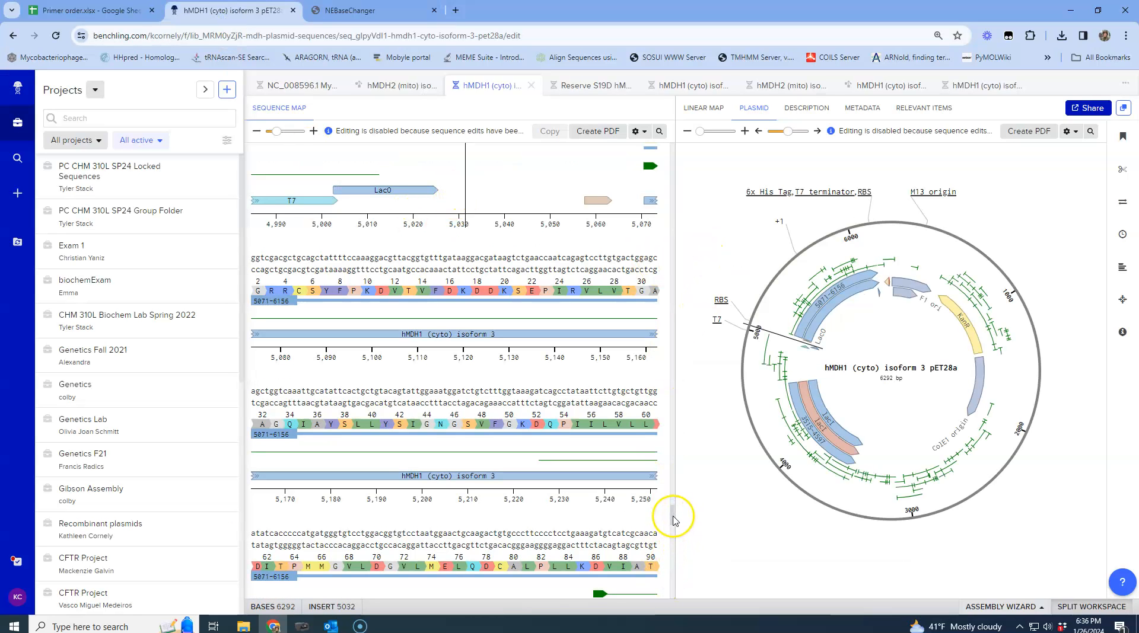
pyautogui.moveTo(672, 516); pyautogui.dragTo(673, 512)
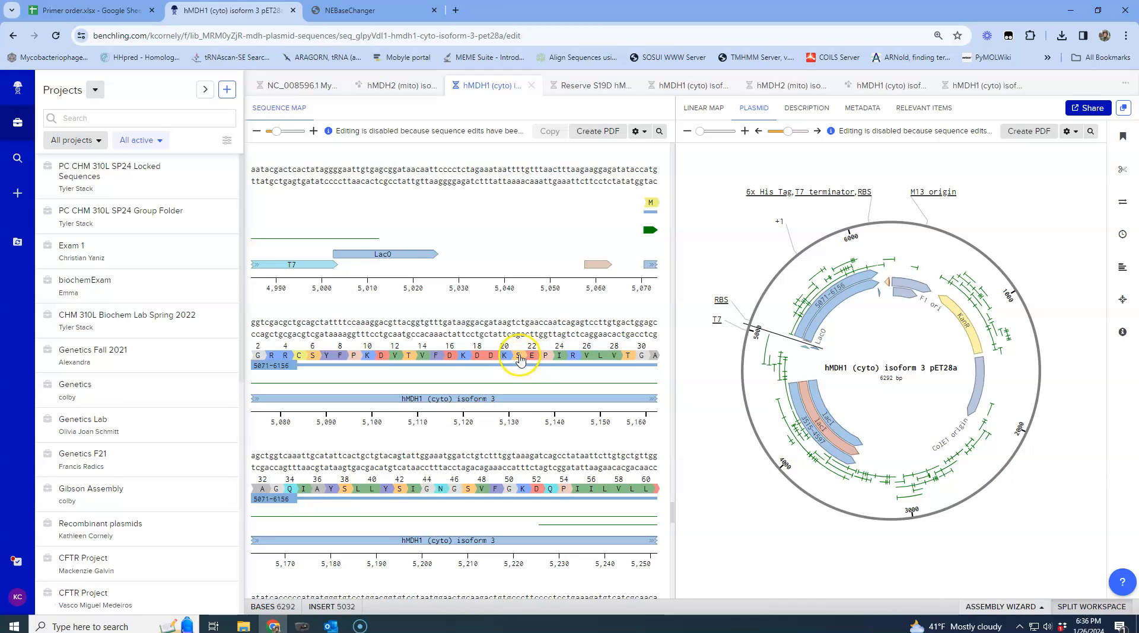
pyautogui.click(459, 359)
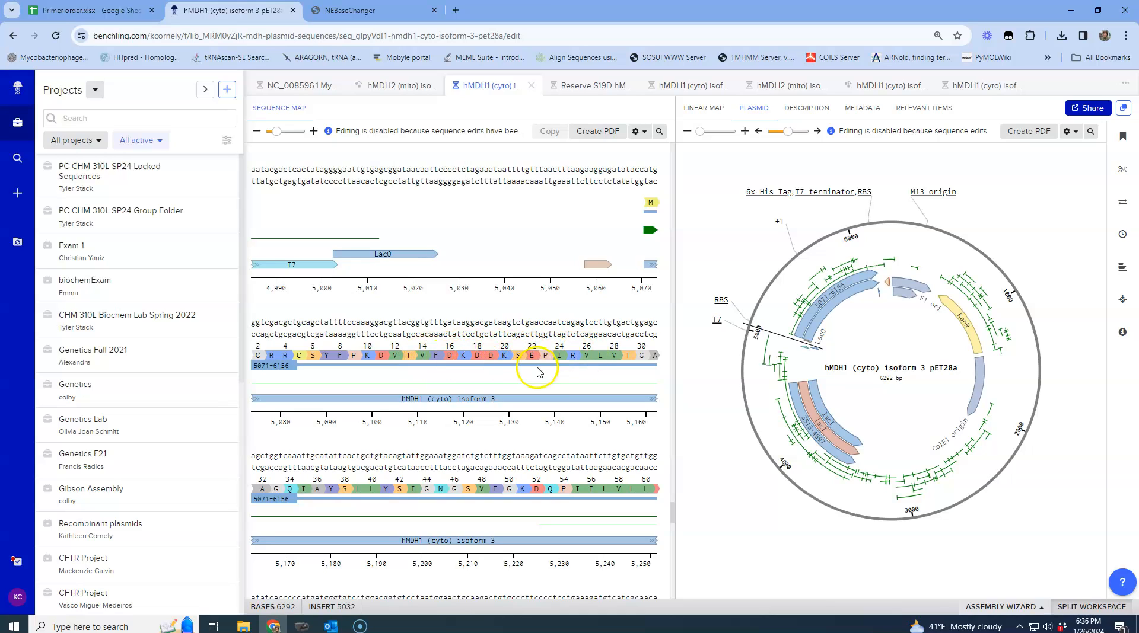
pyautogui.click(519, 356)
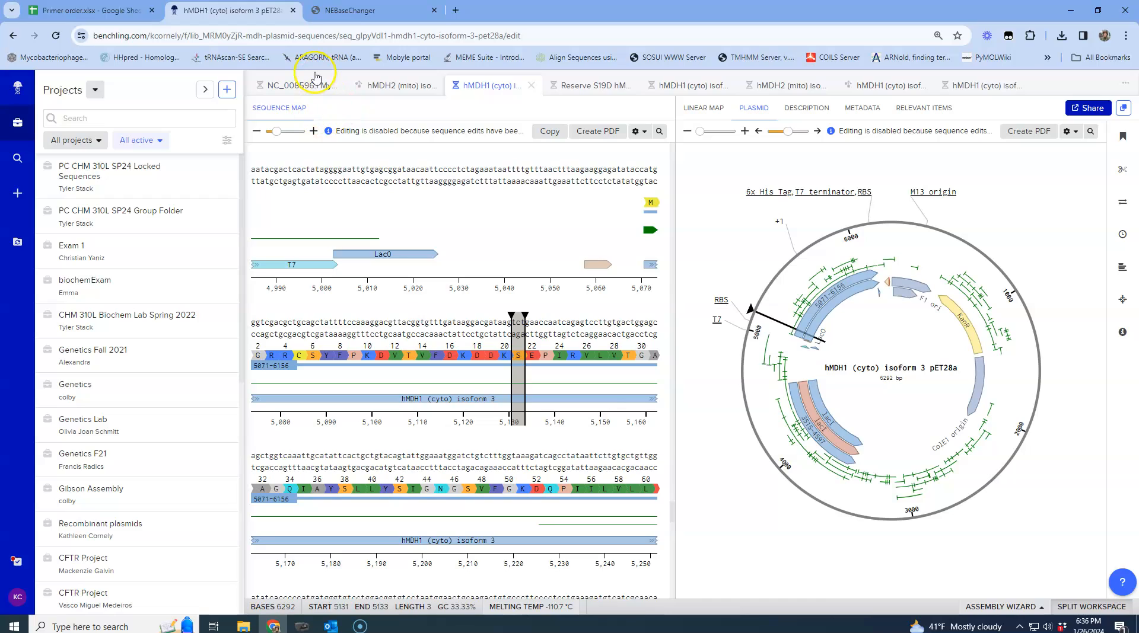
# Enter the S21D mutation and build primers with NEBuilder HiFi primer generation enabled
pyautogui.click(354, 11)
pyautogui.click(248, 368)
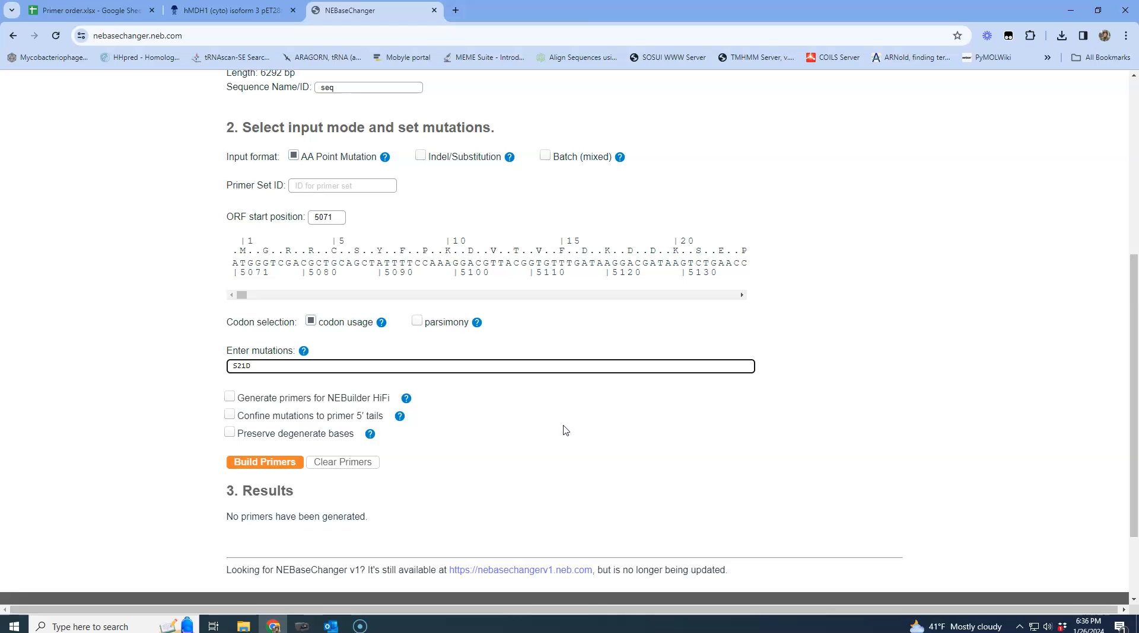
pyautogui.click(230, 397)
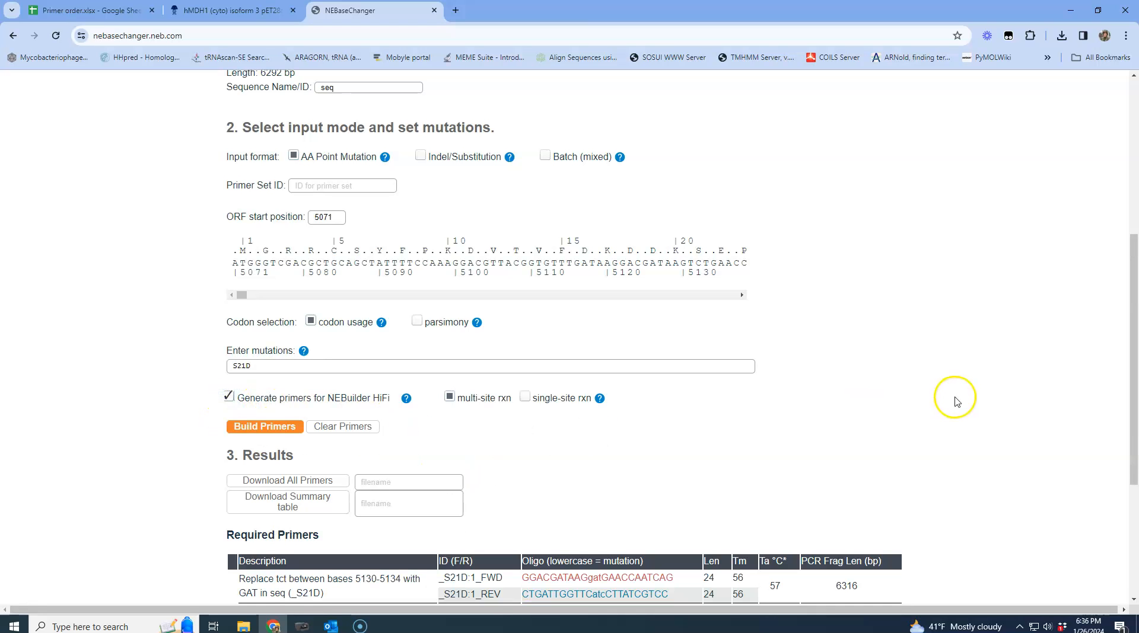
# Download all the generated primers as a text file
pyautogui.moveTo(1133, 279); pyautogui.dragTo(1116, 340)
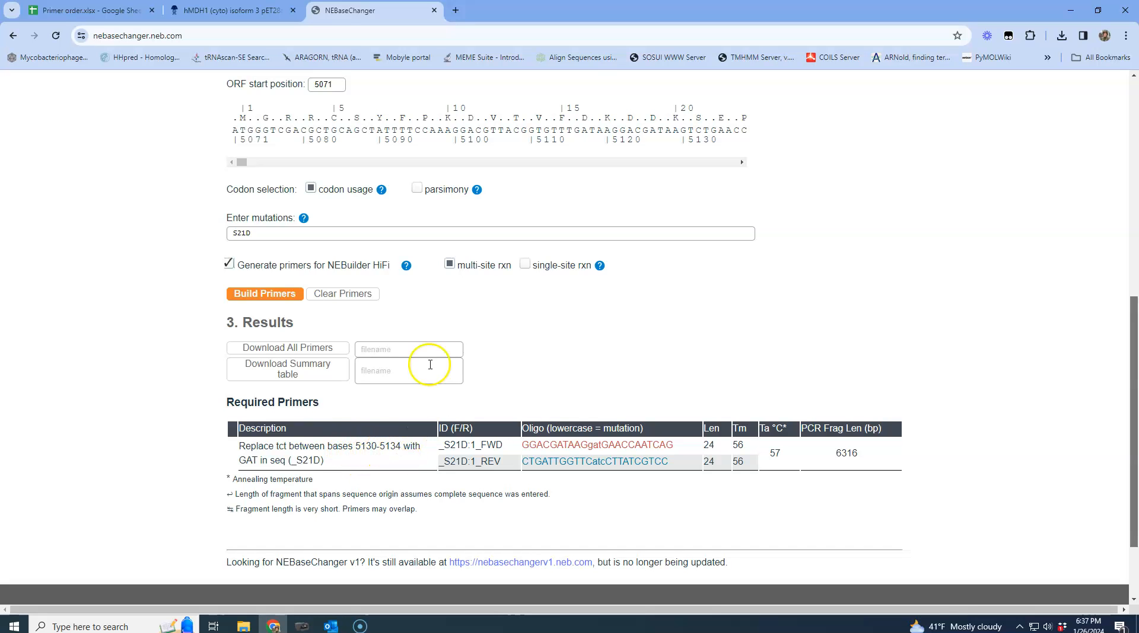
pyautogui.click(246, 24)
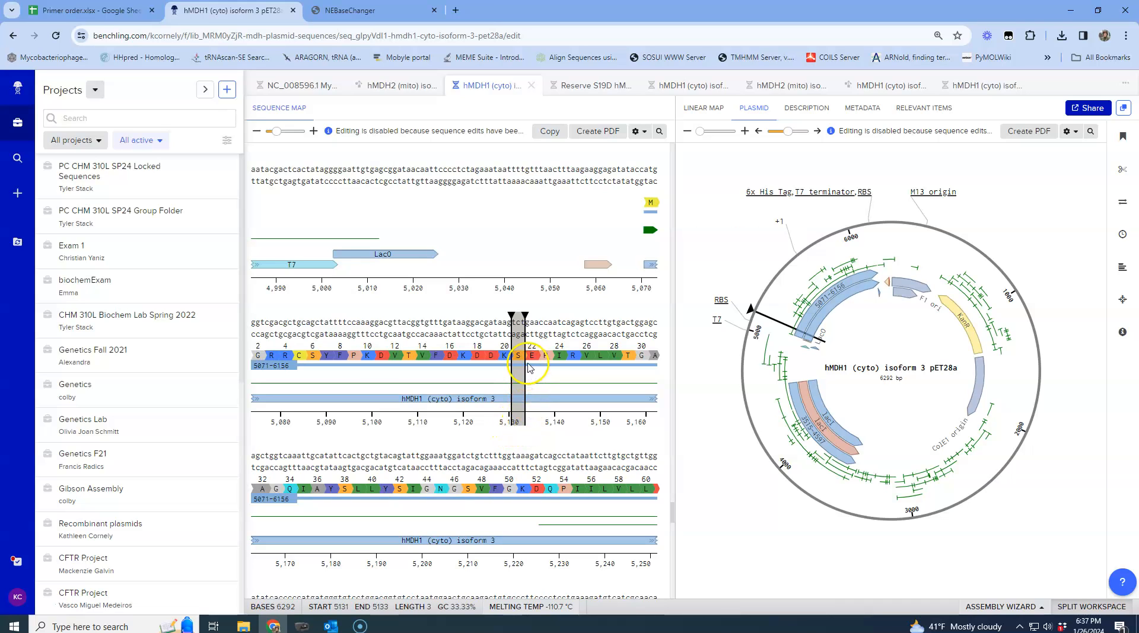
pyautogui.click(347, 10)
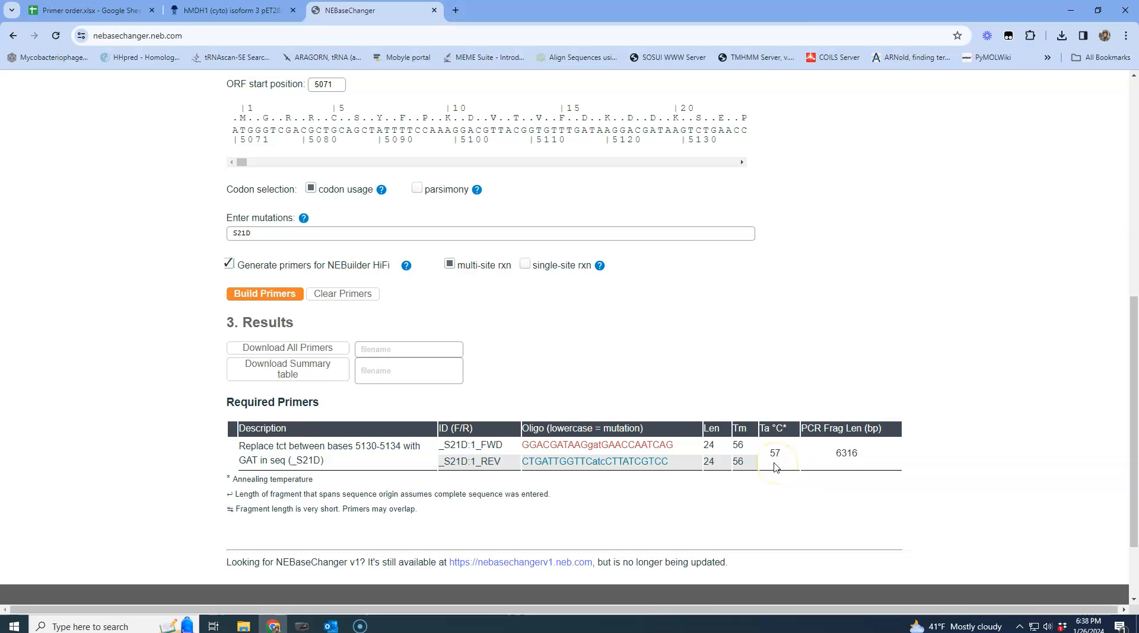
pyautogui.click(293, 350)
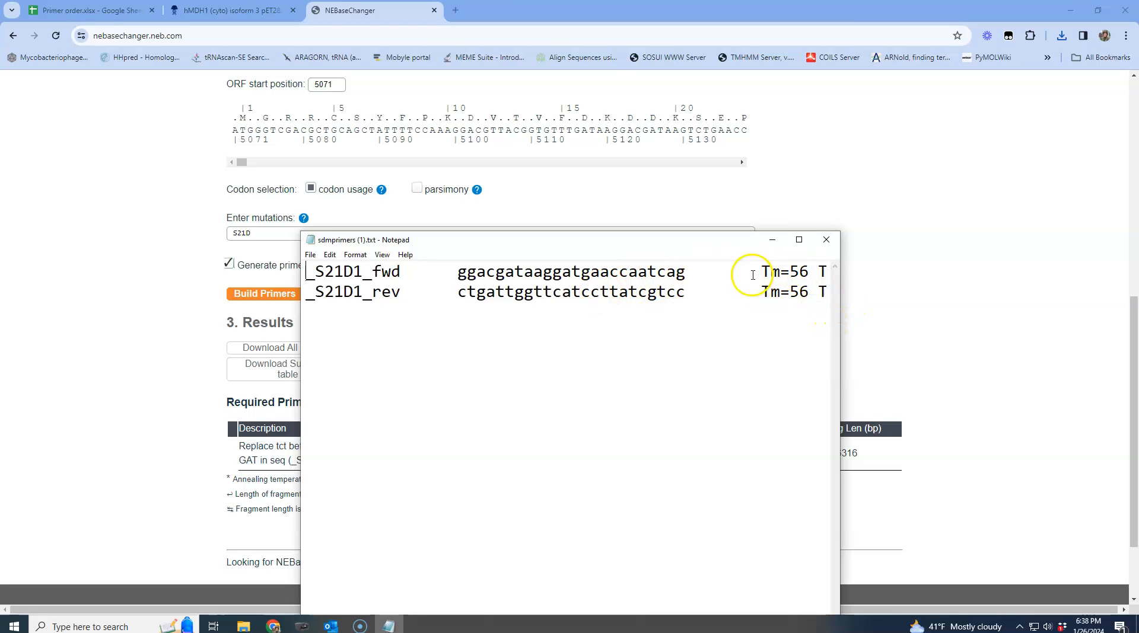
# Select the forward primer sequence in the downloaded primer file for the primer order sheet
pyautogui.moveTo(455, 271); pyautogui.dragTo(680, 272)
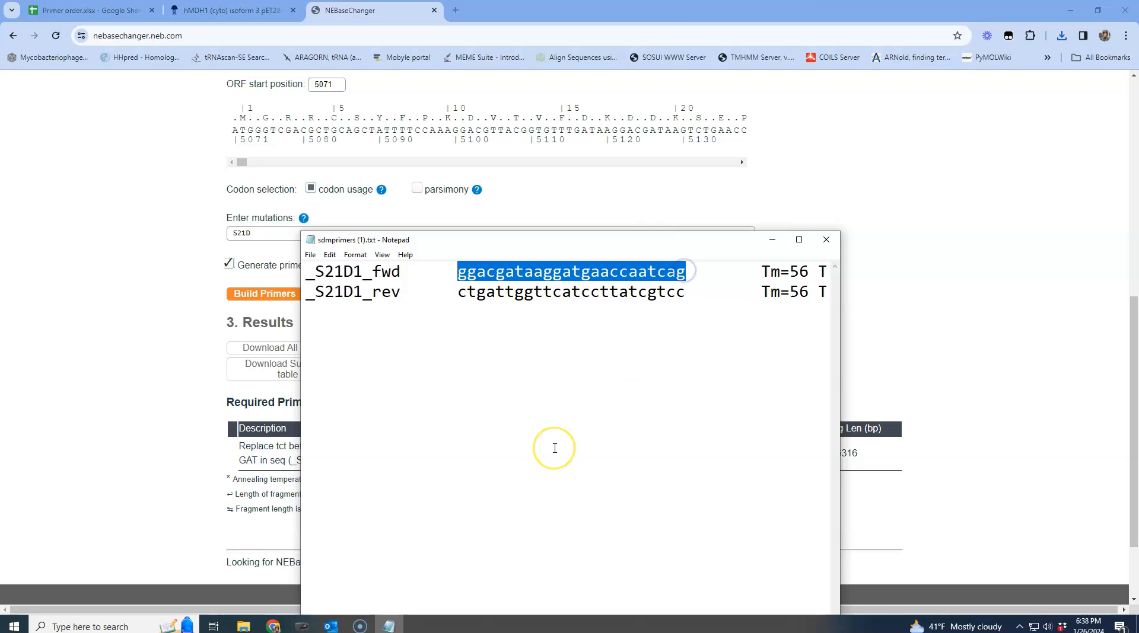
pyautogui.click(87, 9)
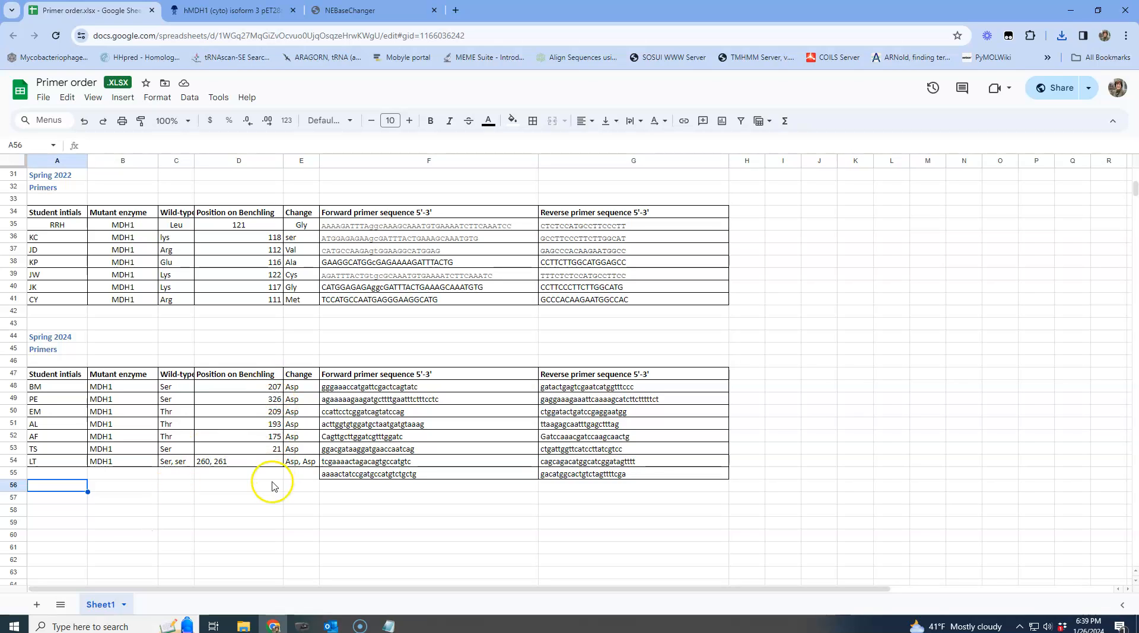
pyautogui.click(363, 13)
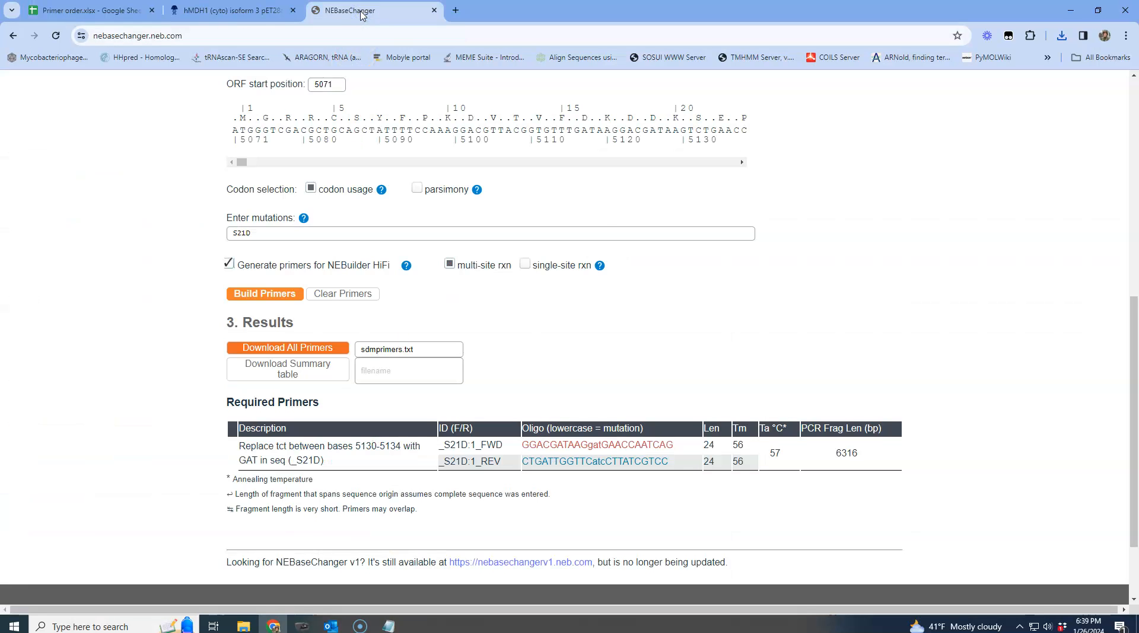